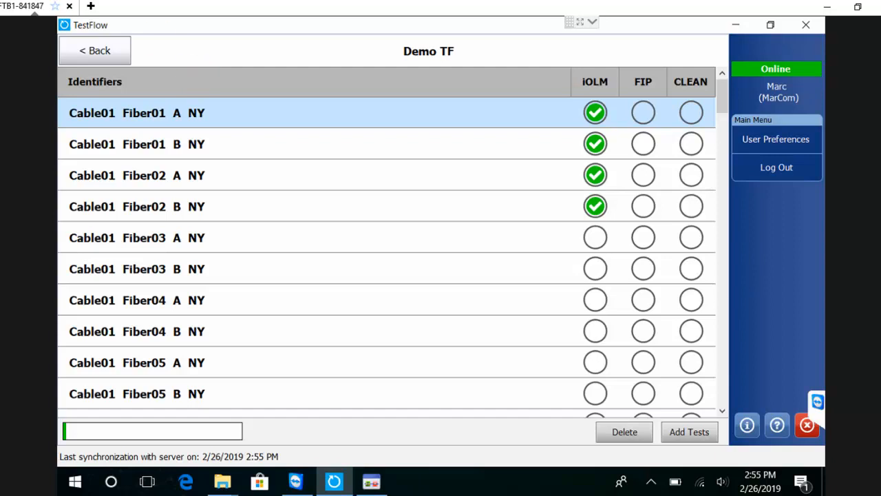
Reopen the Demo TF job and add the comment "comment-1" to the iOLM test of Cable01 Fiber02 B NY
{"action": "left_click", "coordinate": [71, 51]}
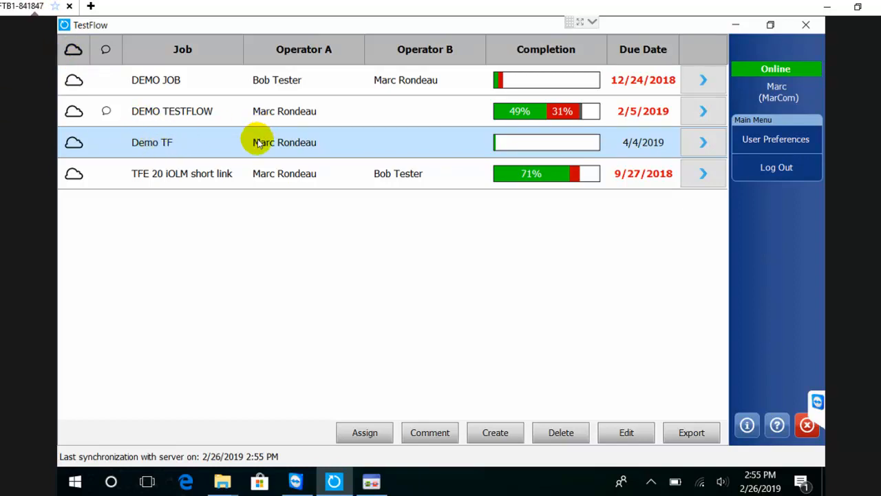
{"action": "left_click", "coordinate": [703, 142]}
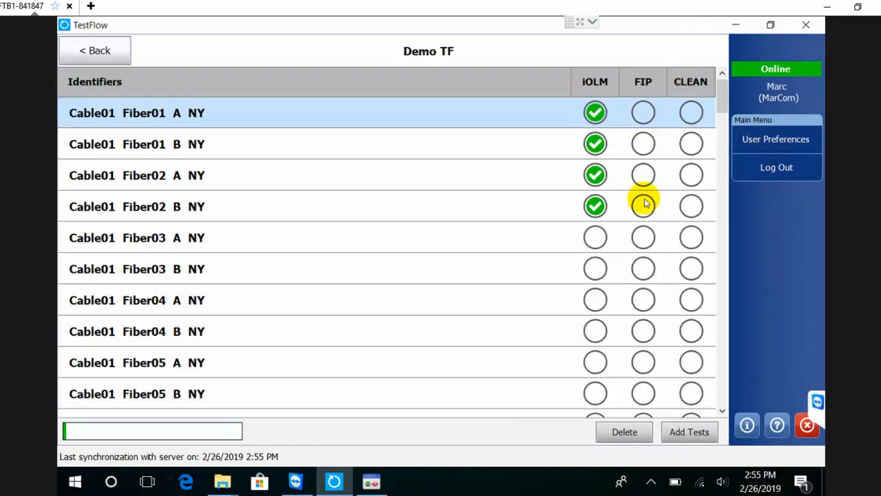
{"action": "left_click", "coordinate": [147, 205]}
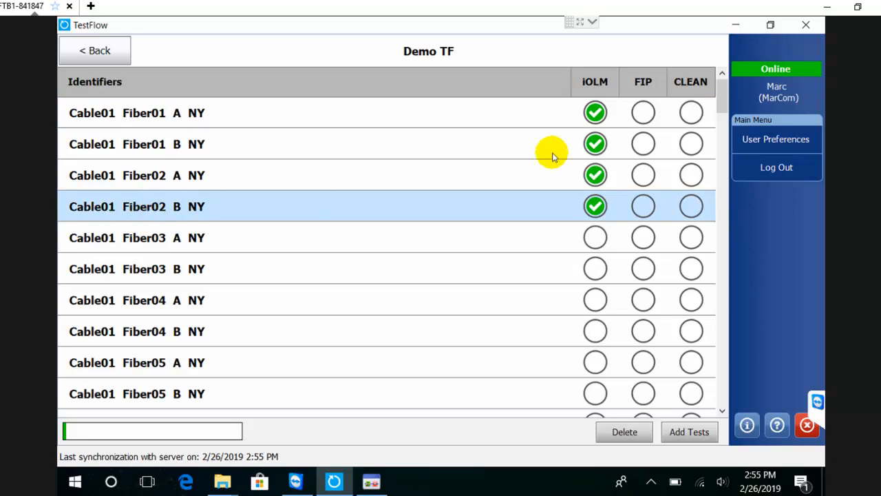
{"action": "left_click", "coordinate": [596, 206]}
{"action": "left_click", "coordinate": [354, 213]}
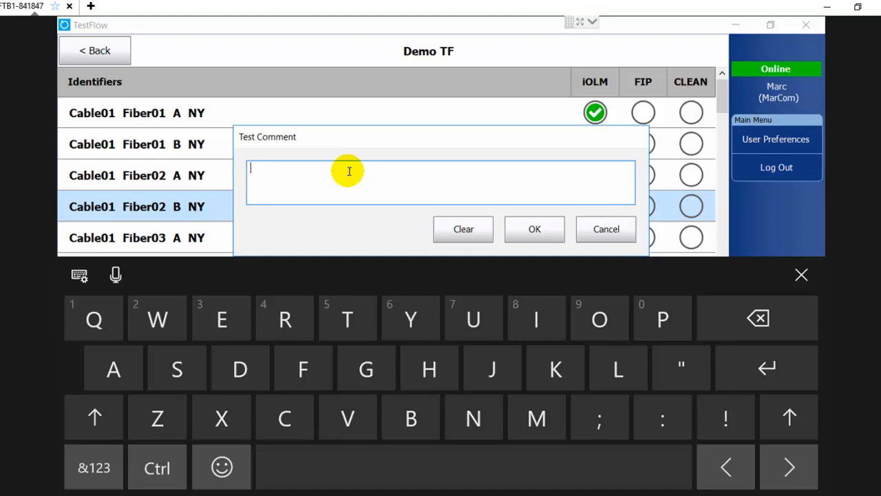
{"action": "type", "text": "comment-1"}
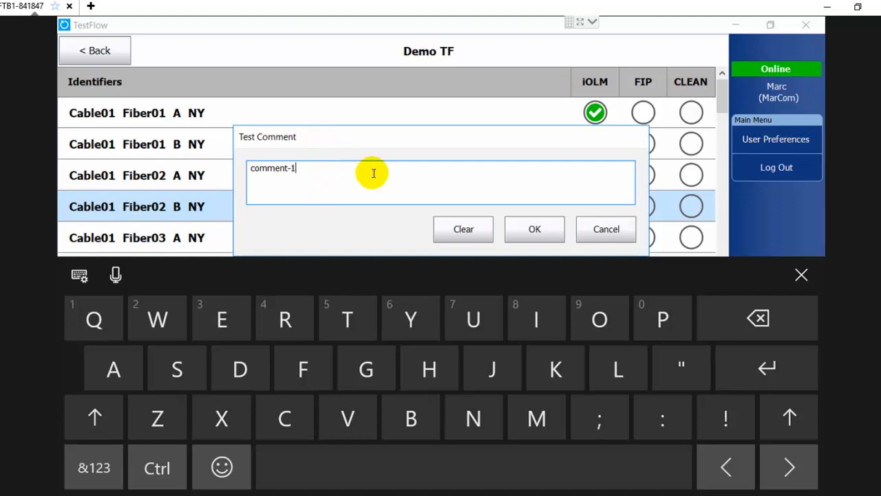
{"action": "left_click", "coordinate": [535, 230]}
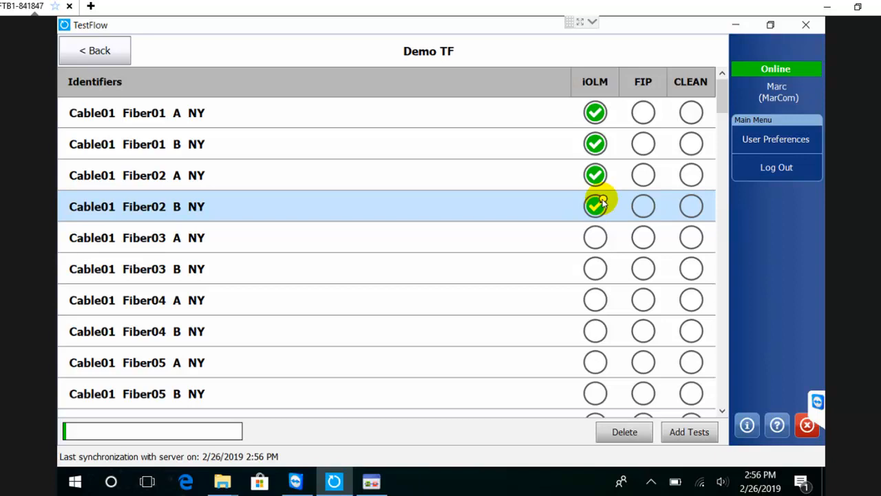
Review the saved comment on the Cable01 Fiber02 B NY iOLM test and close it without changes
{"action": "left_click", "coordinate": [602, 202]}
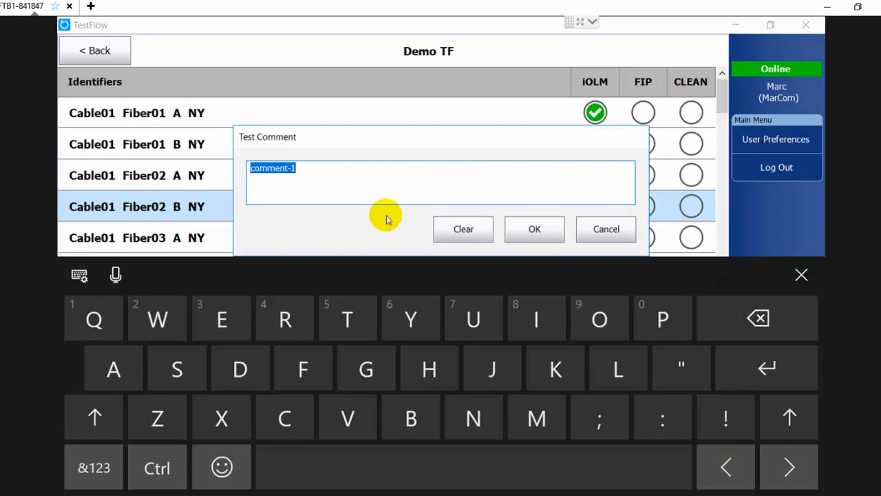
{"action": "left_click", "coordinate": [304, 169]}
{"action": "left_click", "coordinate": [613, 232]}
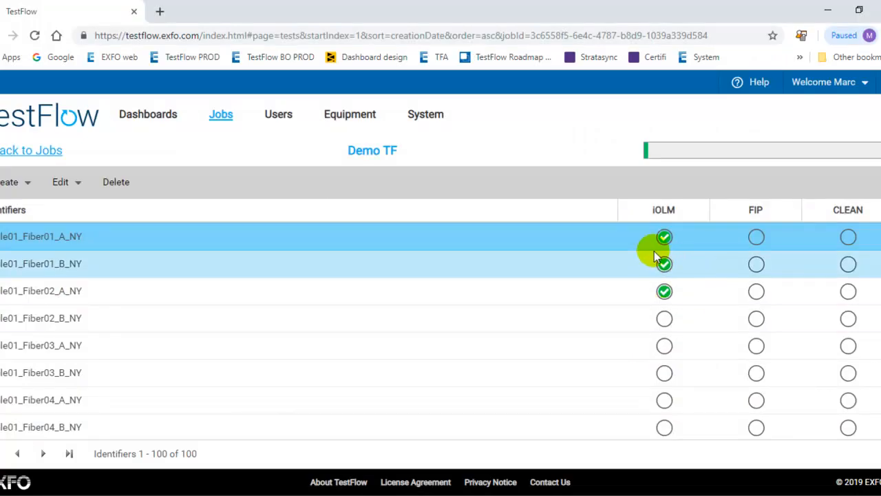
Refresh the job in the TestFlow web portal and add a second line "Move on" to the Cable01_Fiber02_B_NY iOLM test comment
{"action": "key", "text": "F5"}
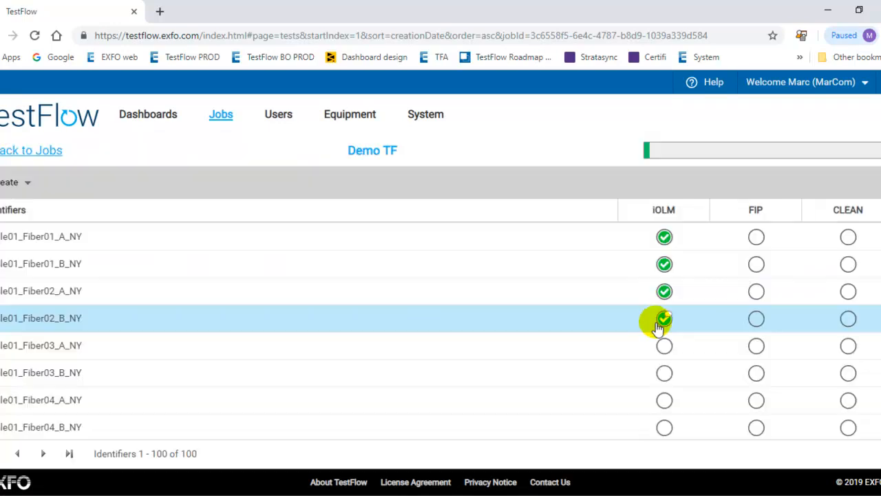
{"action": "left_click", "coordinate": [666, 318]}
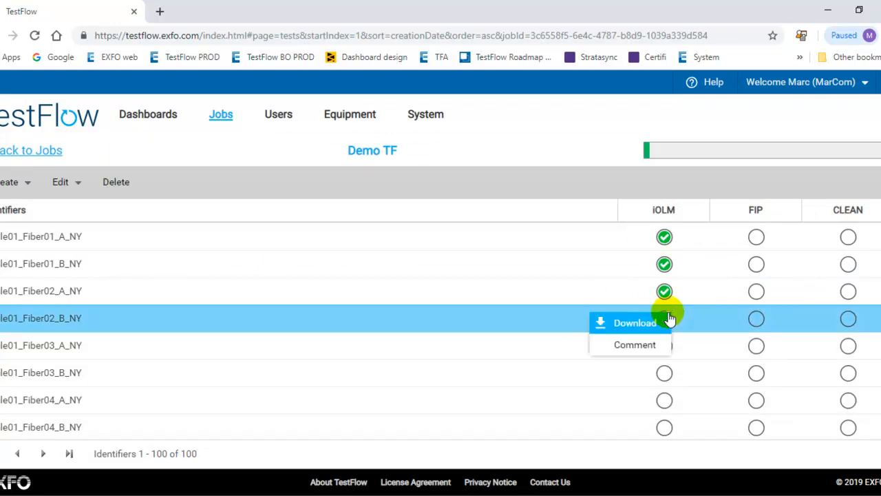
{"action": "left_click", "coordinate": [640, 346]}
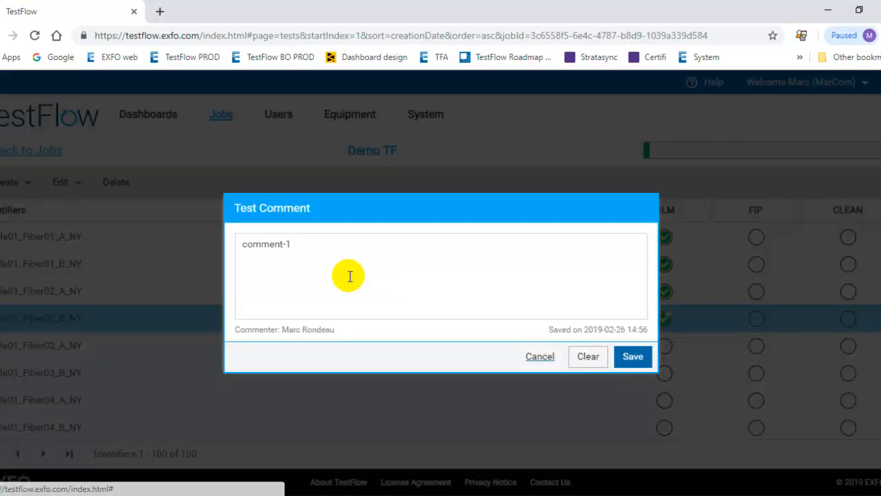
{"action": "triple_click", "coordinate": [342, 244]}
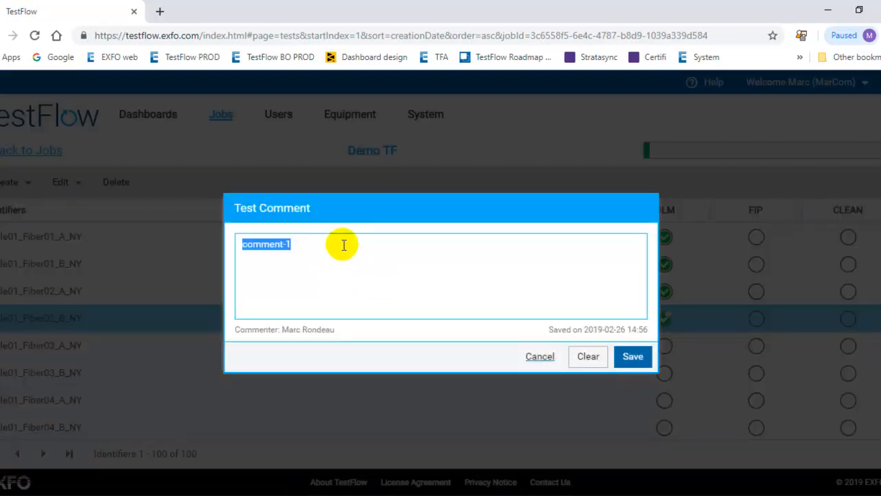
{"action": "left_click", "coordinate": [343, 244]}
{"action": "key", "text": "Return"}
{"action": "type", "text": "Move on"}
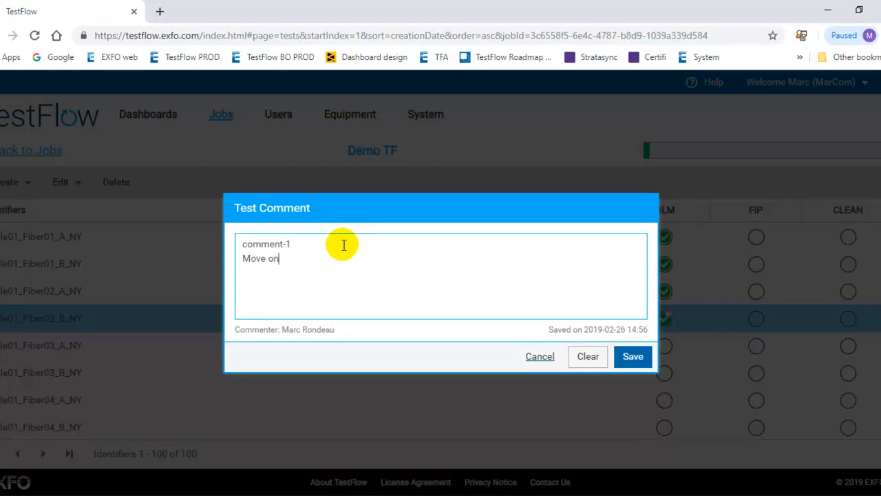
{"action": "left_click", "coordinate": [625, 356]}
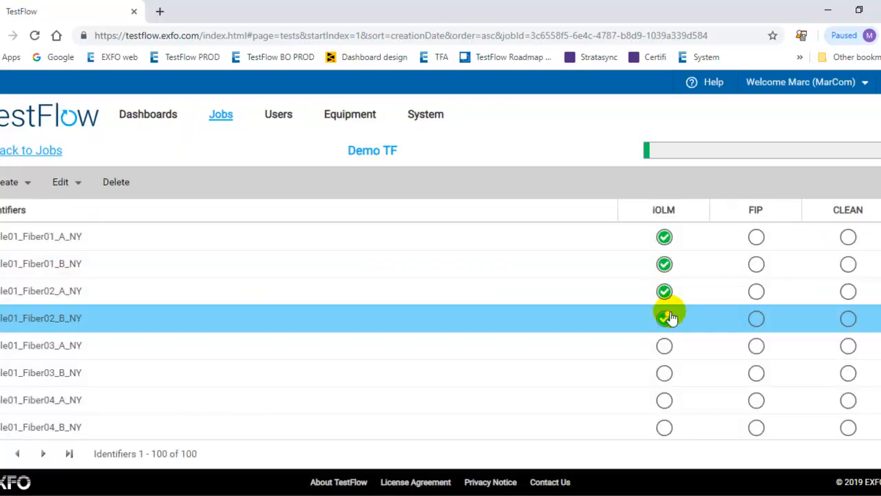
Switch back to the TestFlow client on the test unit and check the updated iOLM comment for Cable01 Fiber02 B NY
{"action": "mouse_move", "coordinate": [363, 494]}
{"action": "left_click", "coordinate": [421, 443]}
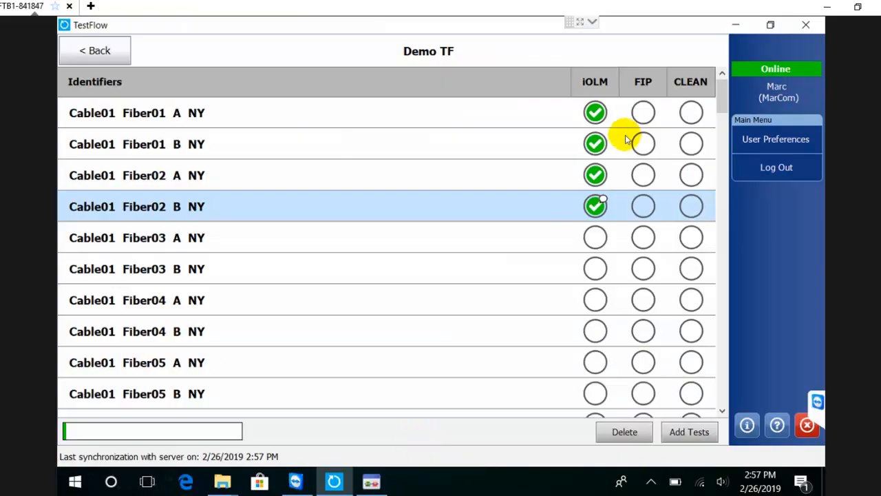
{"action": "left_click", "coordinate": [602, 202]}
{"action": "left_click", "coordinate": [320, 170]}
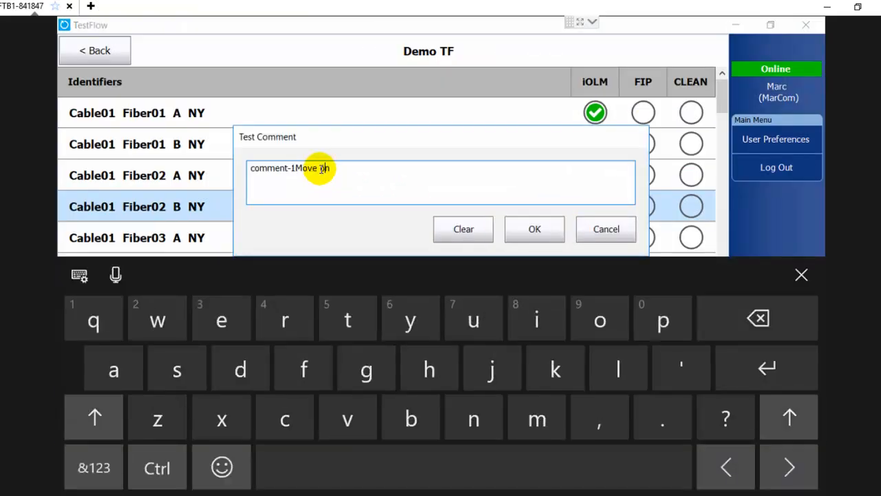
{"action": "left_click", "coordinate": [613, 228]}
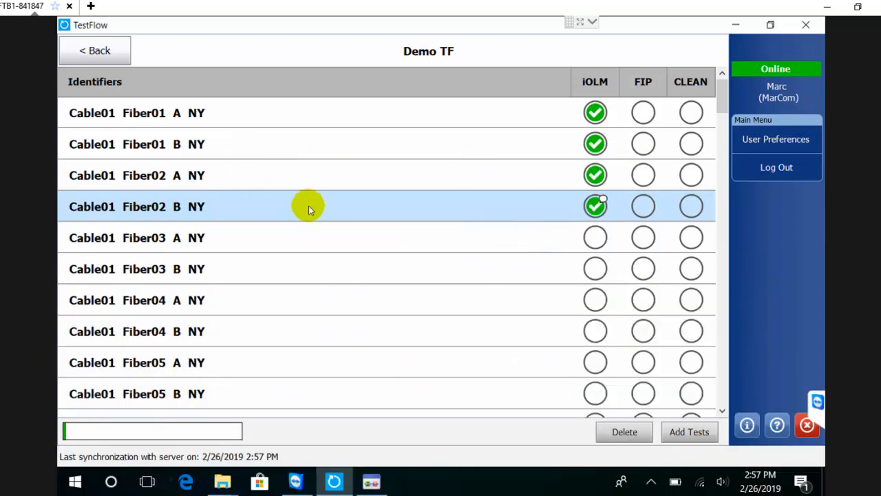
Return to the job list and add the job comment PREDEFINED COMMENT-1 to Demo TF
{"action": "left_click", "coordinate": [94, 51]}
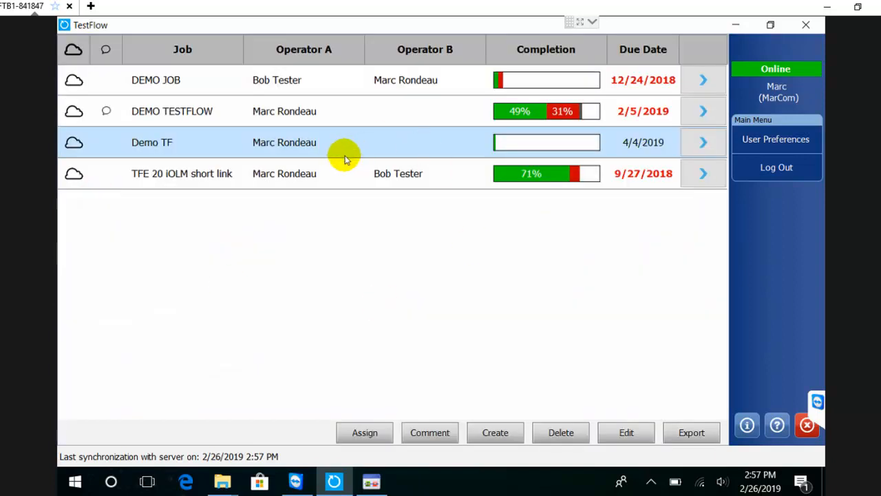
{"action": "left_click", "coordinate": [417, 431]}
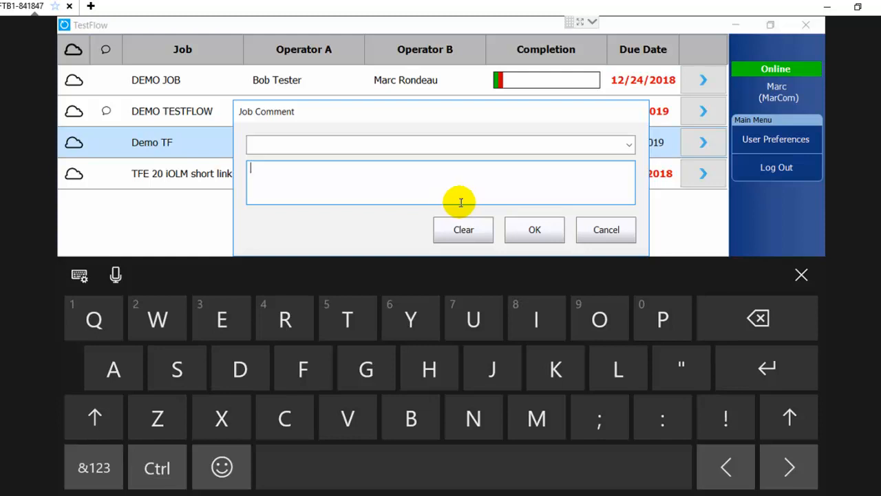
{"action": "left_click", "coordinate": [624, 145]}
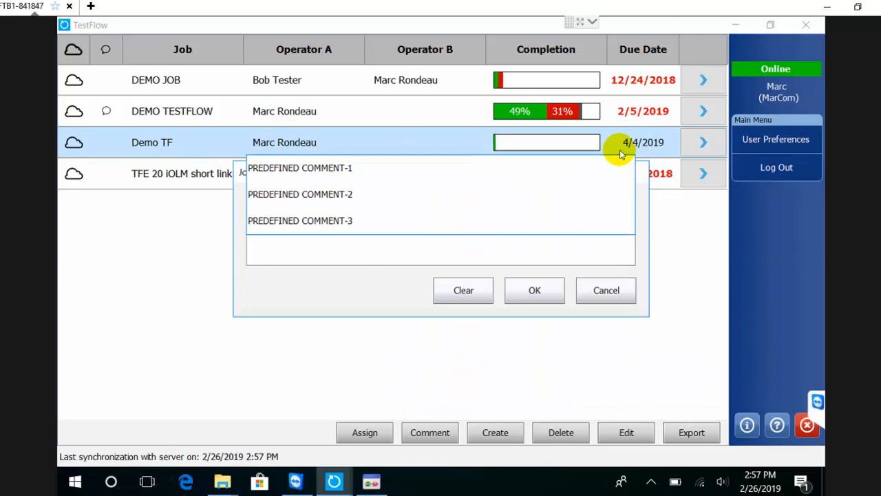
{"action": "left_click", "coordinate": [338, 169]}
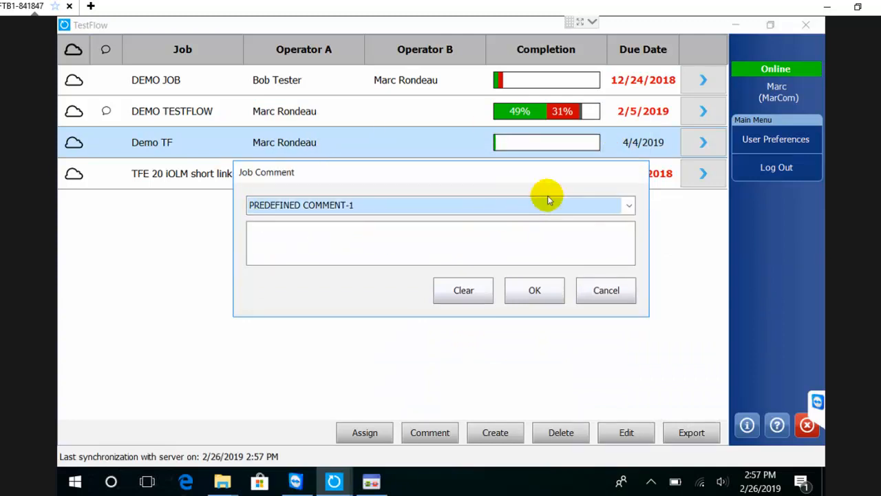
{"action": "left_click", "coordinate": [534, 290]}
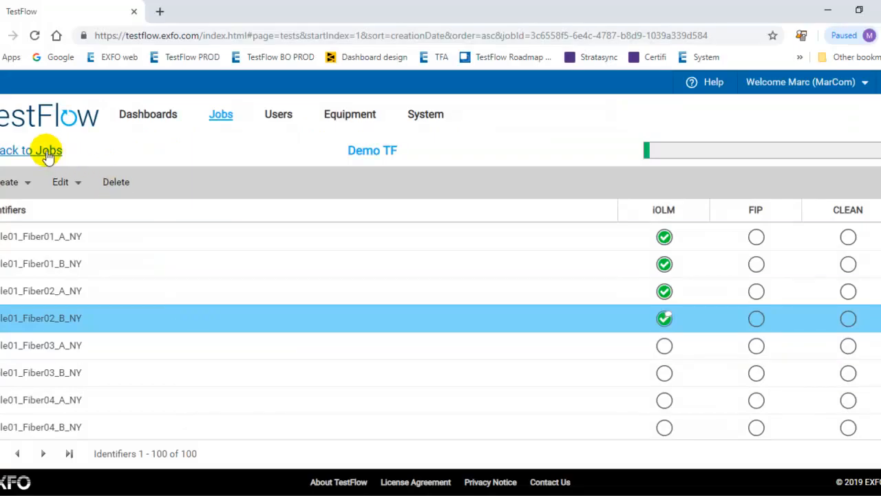
Go back to the jobs list in the TestFlow web portal and review the Demo TF job comment, closing it unchanged
{"action": "left_click", "coordinate": [46, 150]}
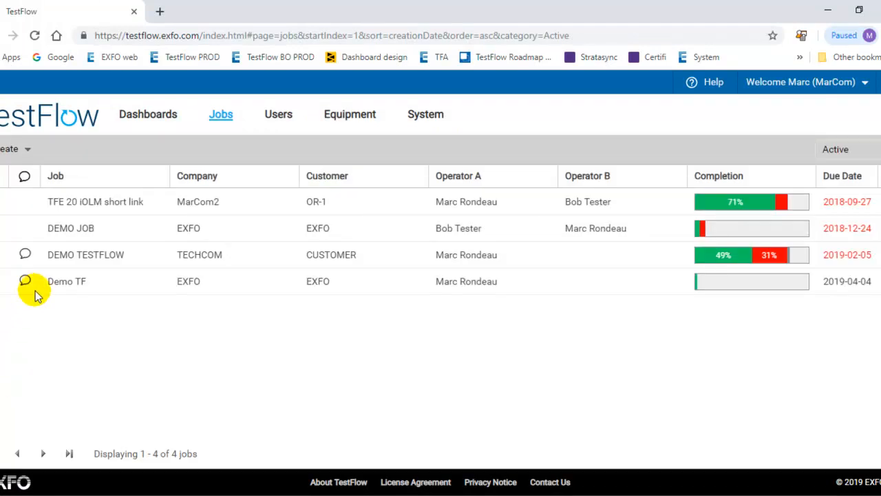
{"action": "left_click", "coordinate": [20, 284]}
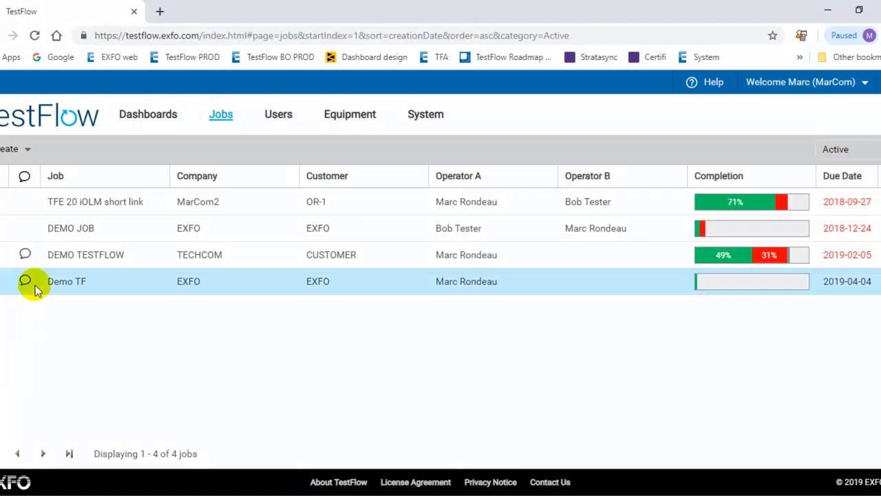
{"action": "left_click", "coordinate": [24, 281]}
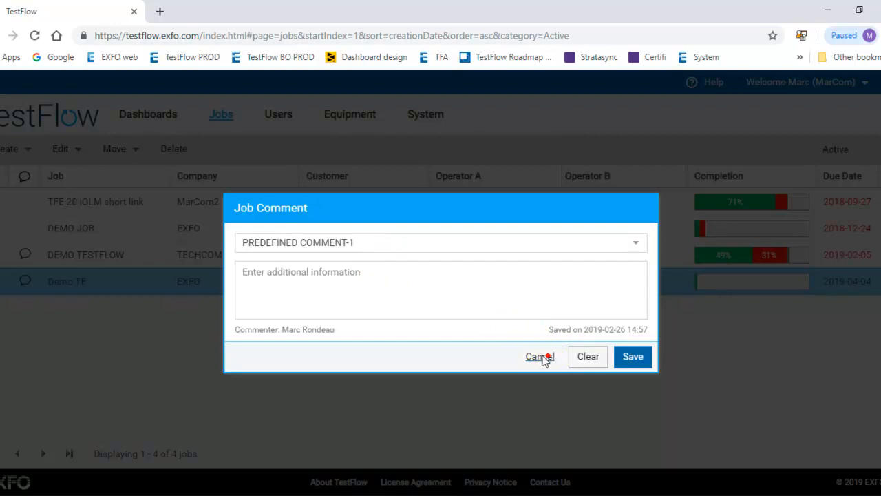
{"action": "left_click", "coordinate": [545, 355]}
Switch back to the TestFlow client on the test unit to view the job list
{"action": "left_click", "coordinate": [358, 495]}
{"action": "left_click", "coordinate": [413, 443]}
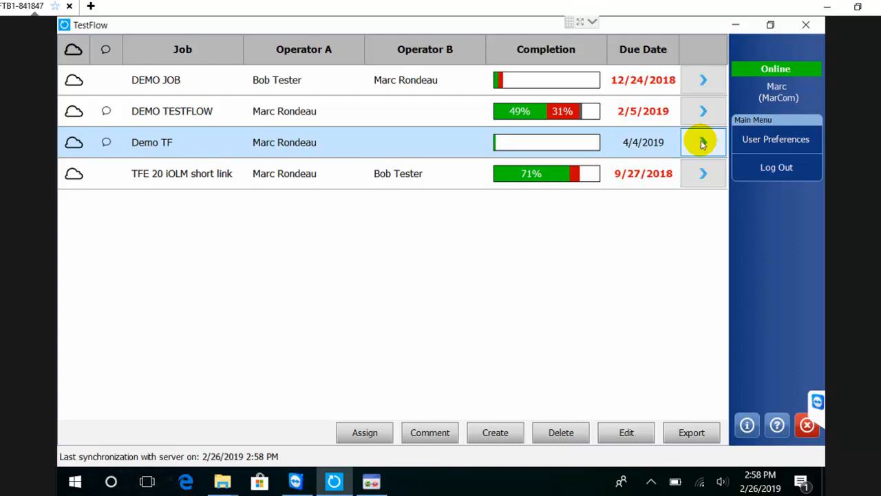
{"action": "left_click", "coordinate": [650, 482]}
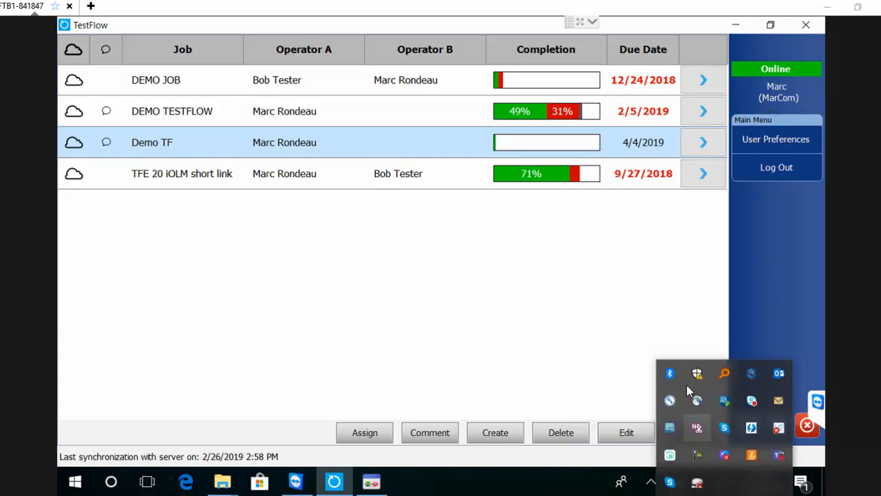